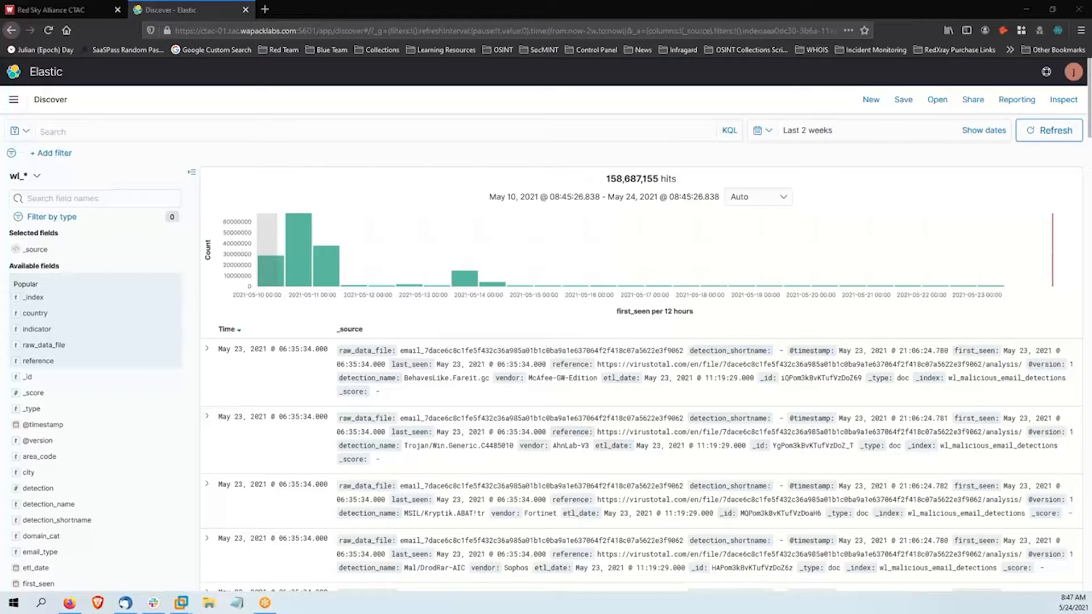
Step: Find the saved searches matching "maritime" and open "JS - Annual Maritime Reporting #2"
click(113, 129)
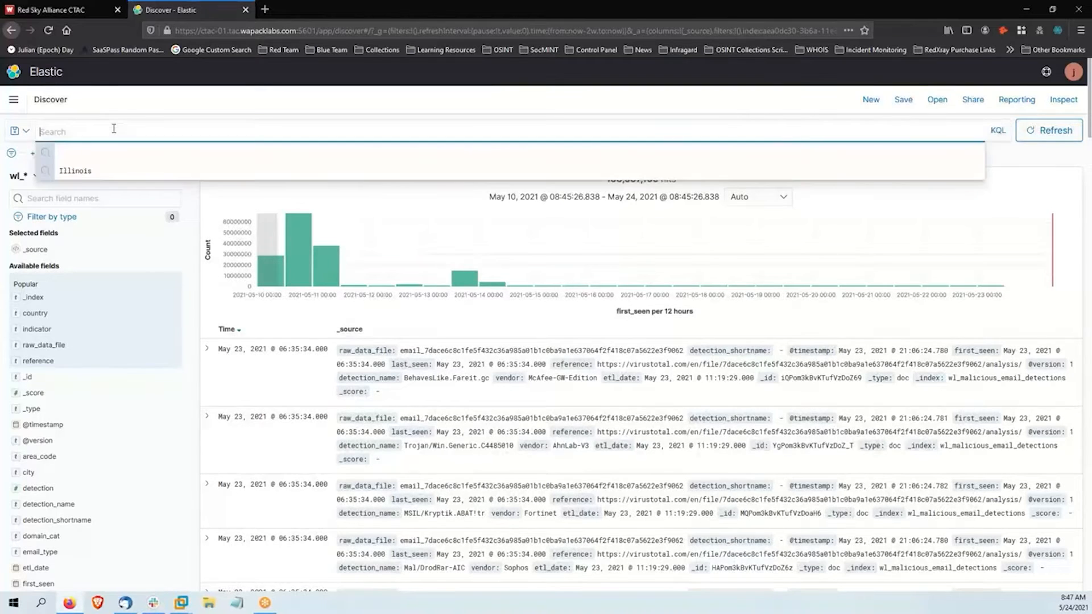
click(122, 107)
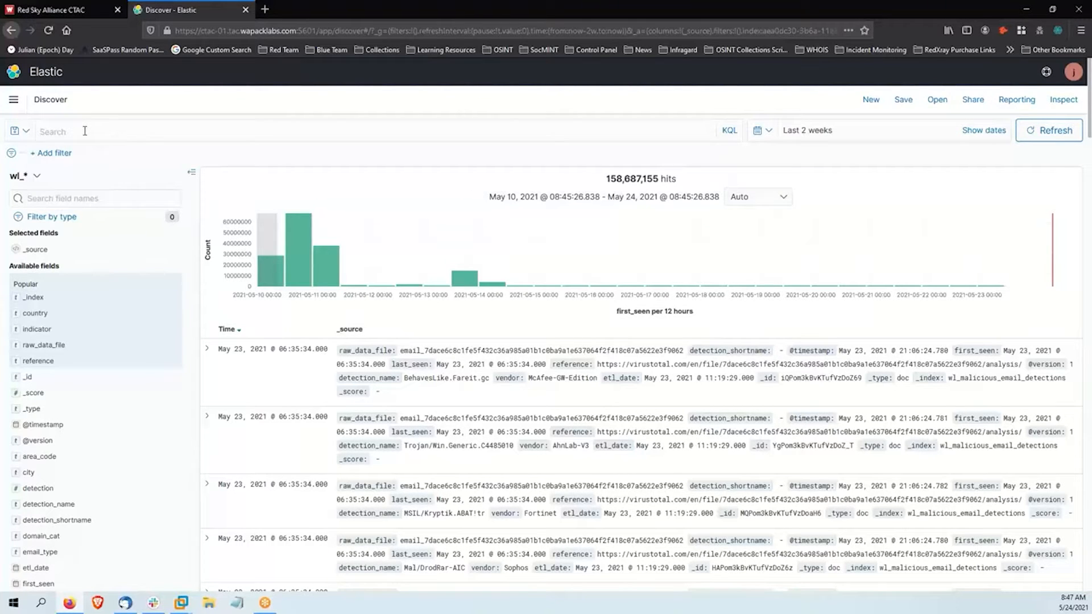
click(937, 100)
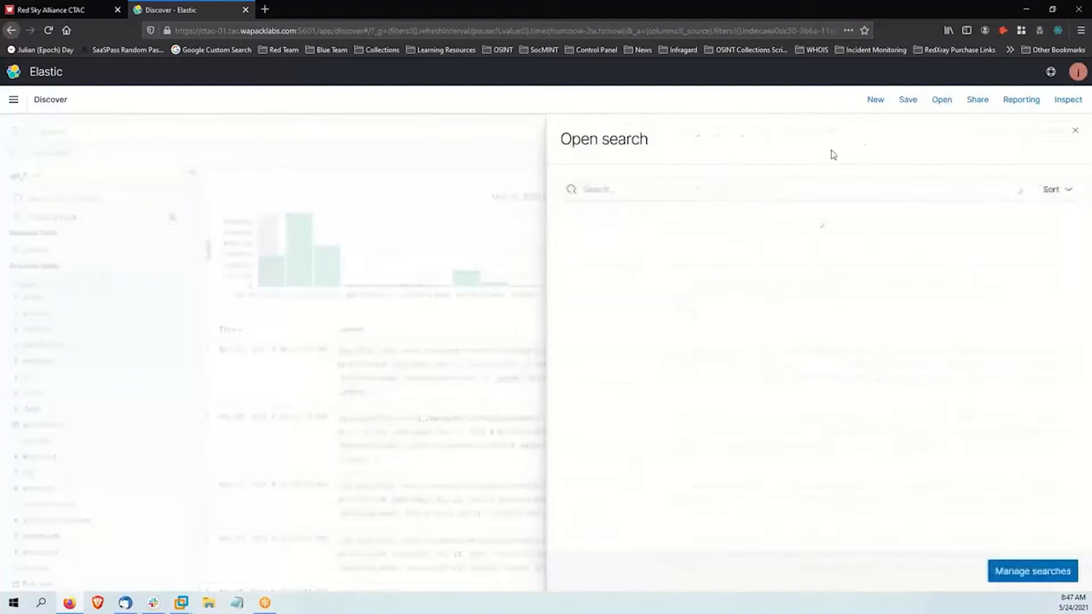
click(719, 185)
text(maritime)
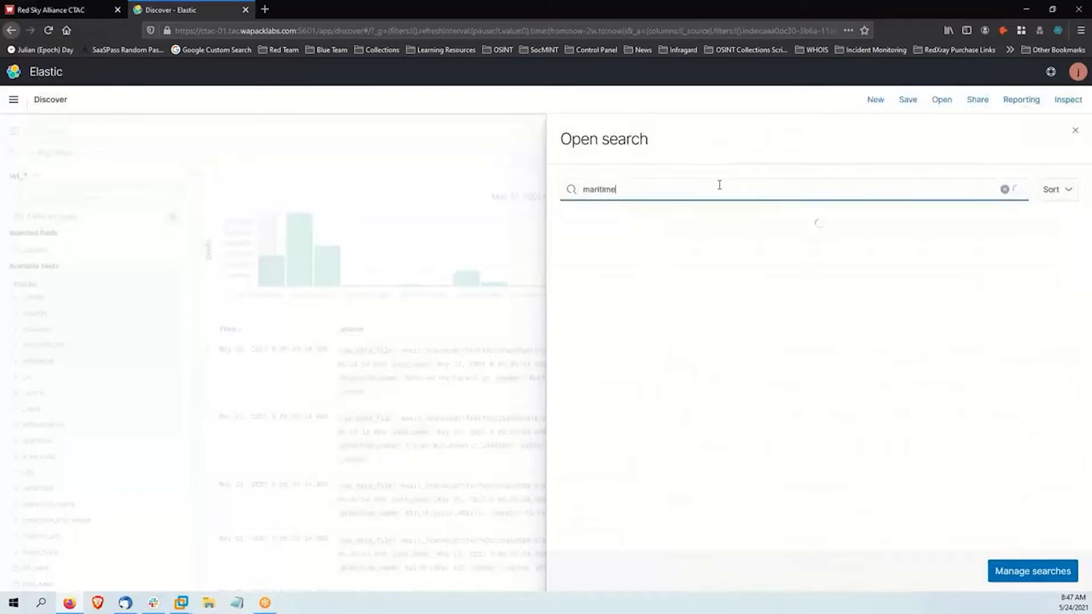
click(659, 349)
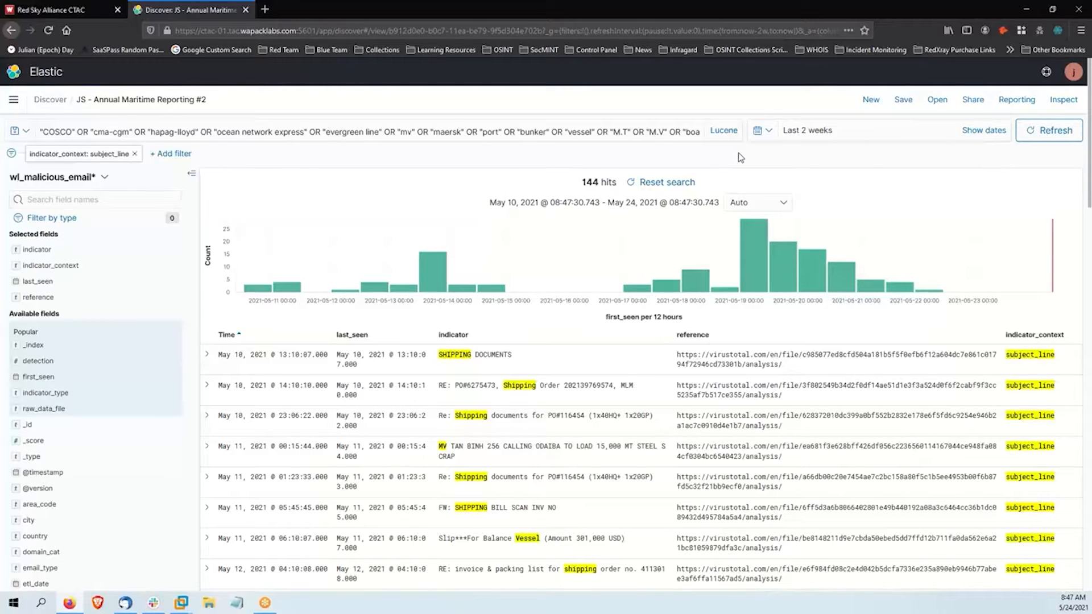
Step: Expand the saved search's full Lucene query and examine its maritime keywords, from the shipping company names to the vessel terms
click(437, 126)
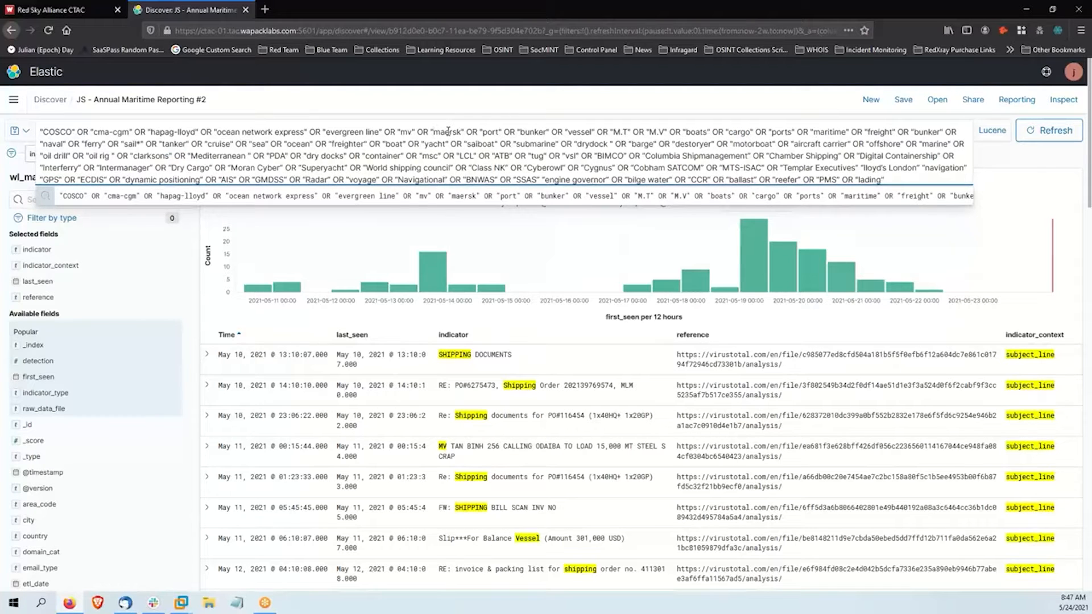
click(412, 135)
click(222, 144)
drag(40, 132, 439, 127)
click(538, 144)
click(1016, 182)
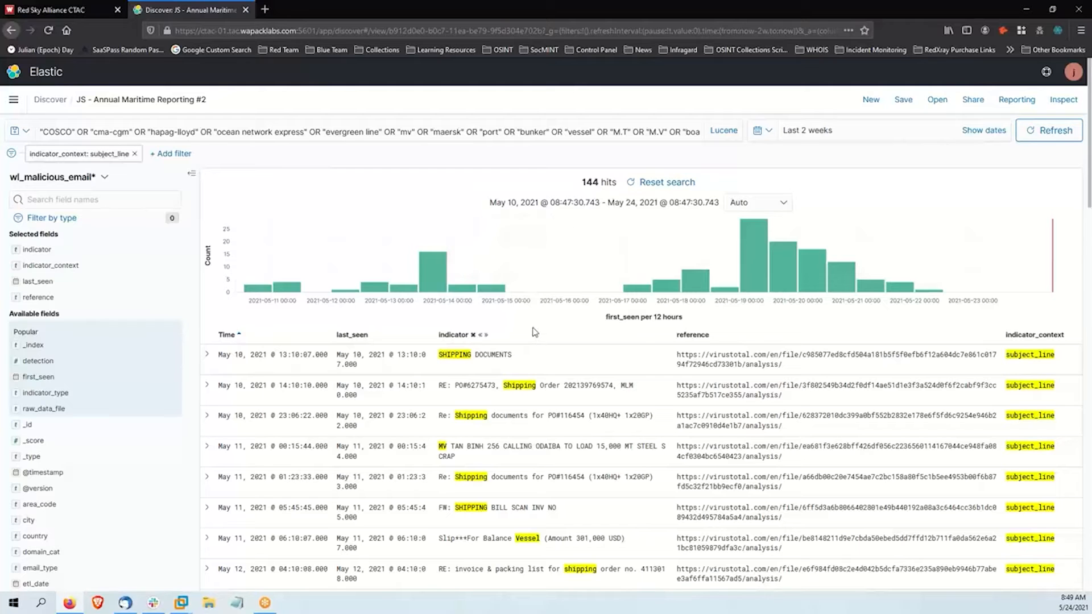
Step: Review the malicious email subject lines in the indicator column from May 10 to May 18, 2021, and return to the histogram
scroll(531, 333, down, 2)
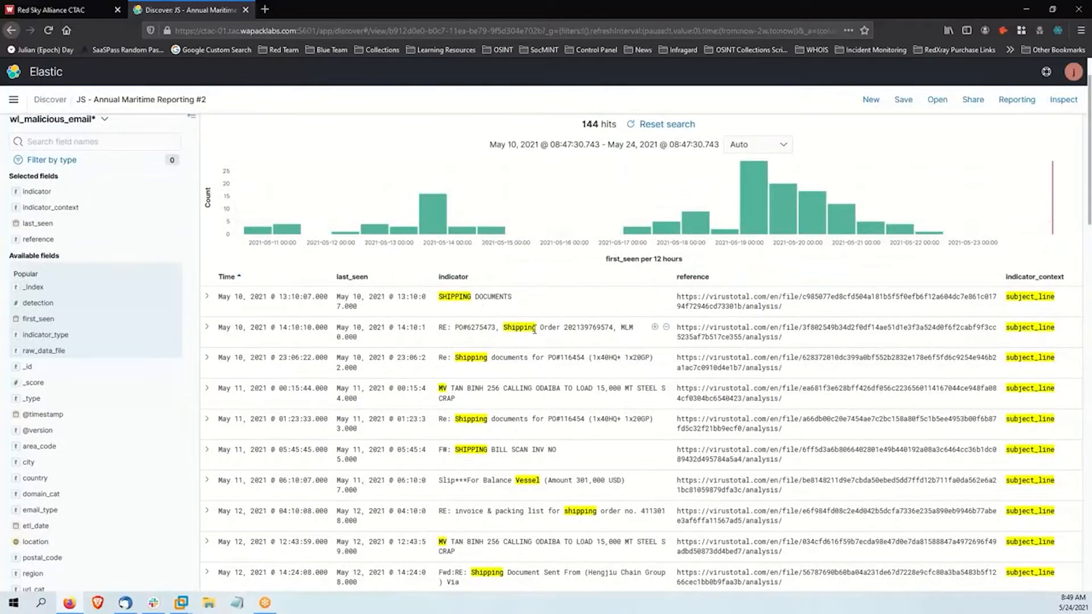
scroll(505, 370, down, 2)
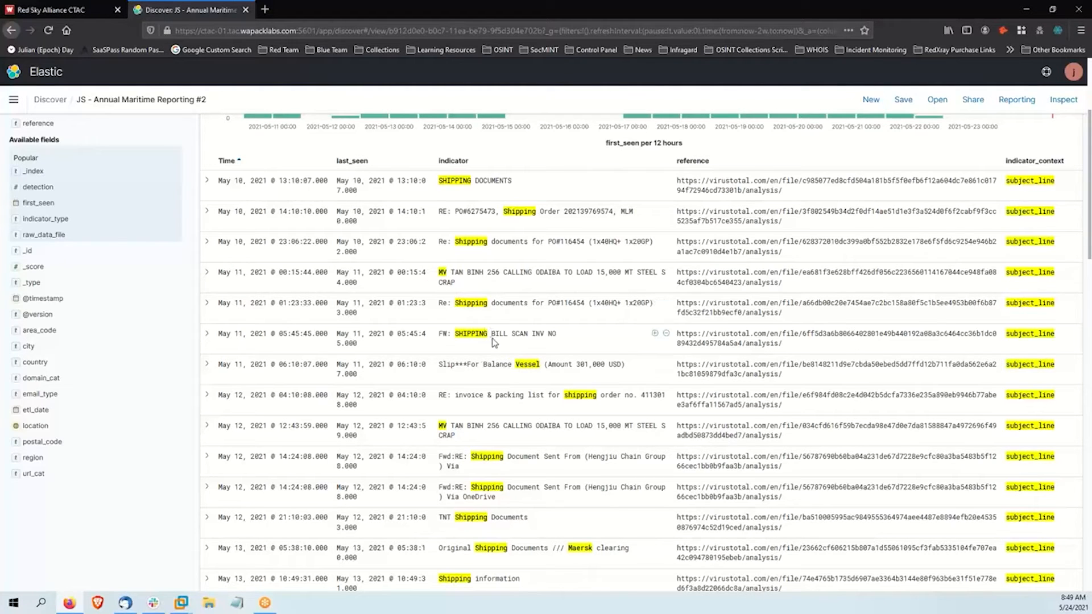
scroll(484, 369, down, 1)
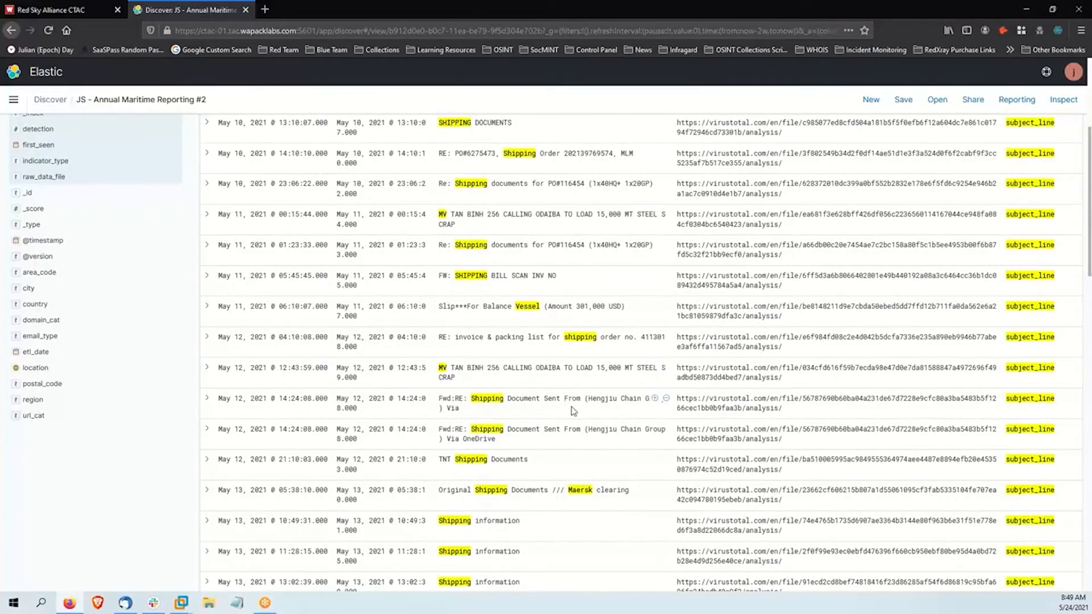
scroll(574, 405, down, 2)
scroll(569, 401, down, 1)
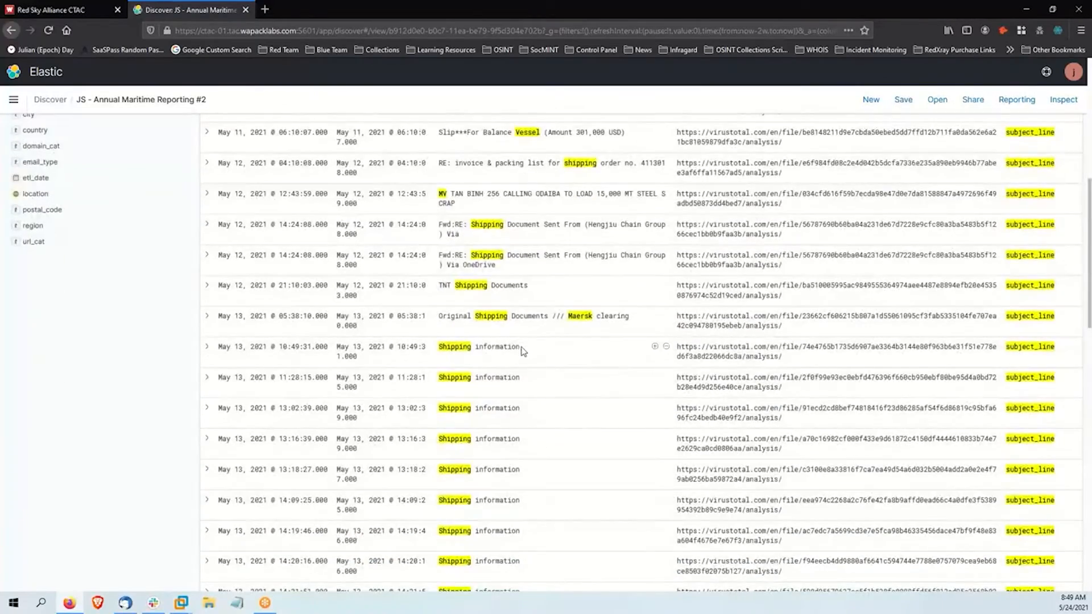
scroll(522, 350, down, 2)
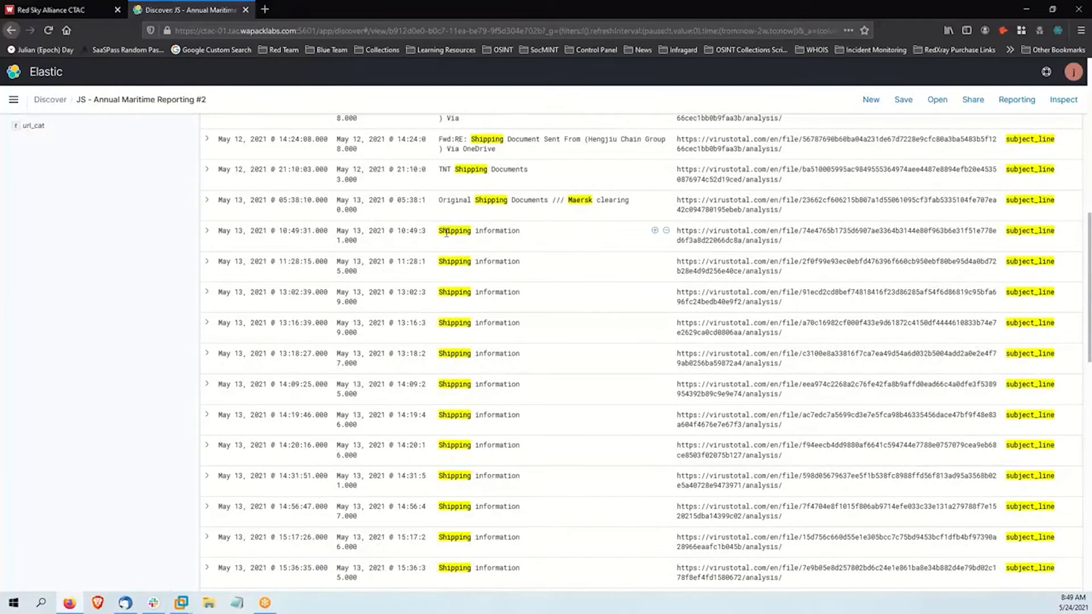
scroll(505, 348, down, 3)
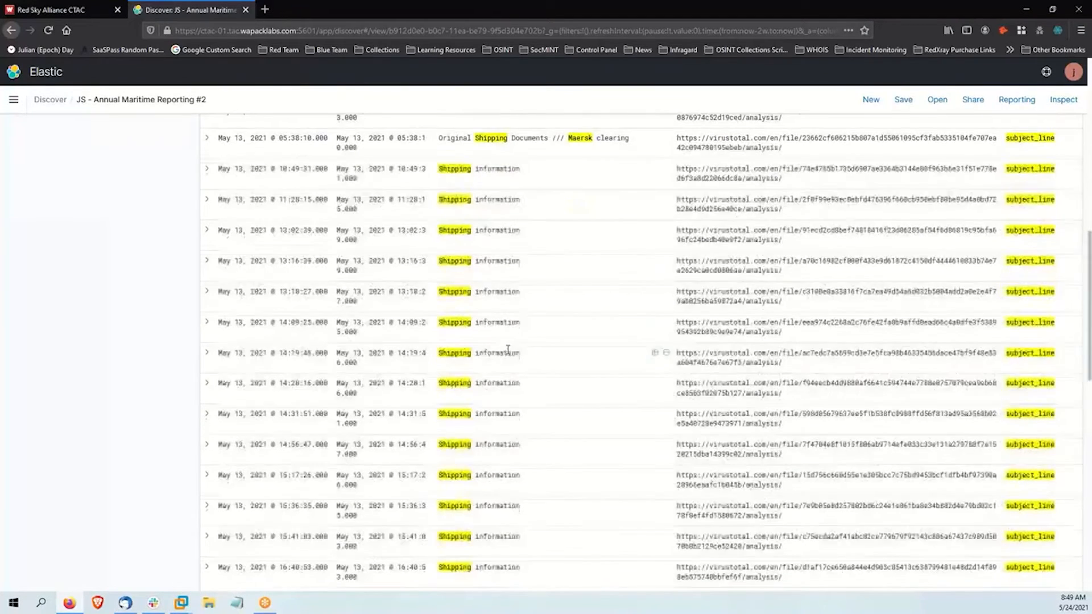
scroll(506, 410, down, 3)
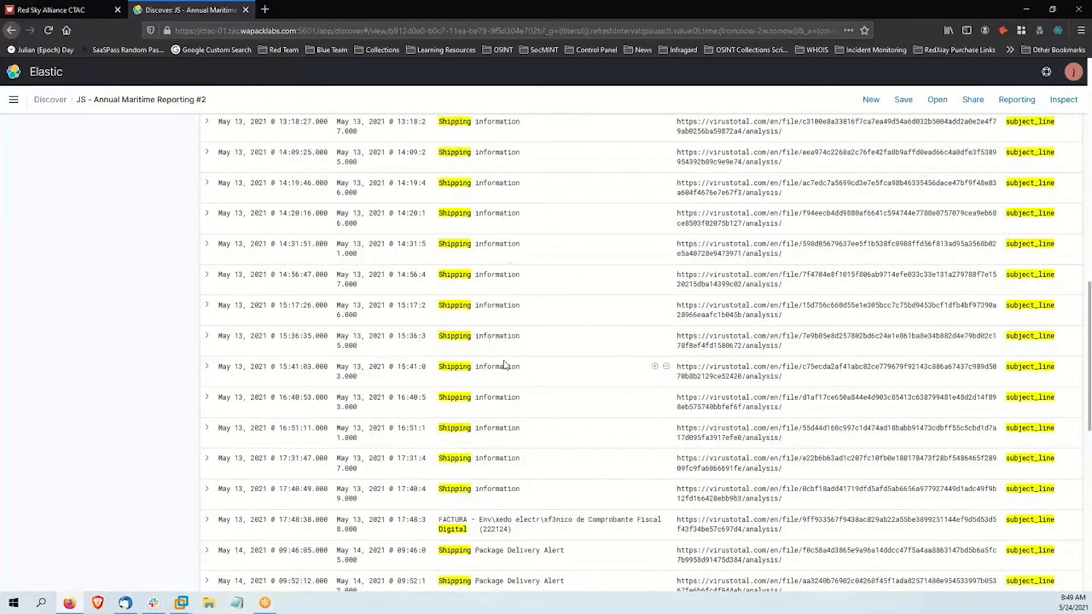
scroll(523, 445, down, 2)
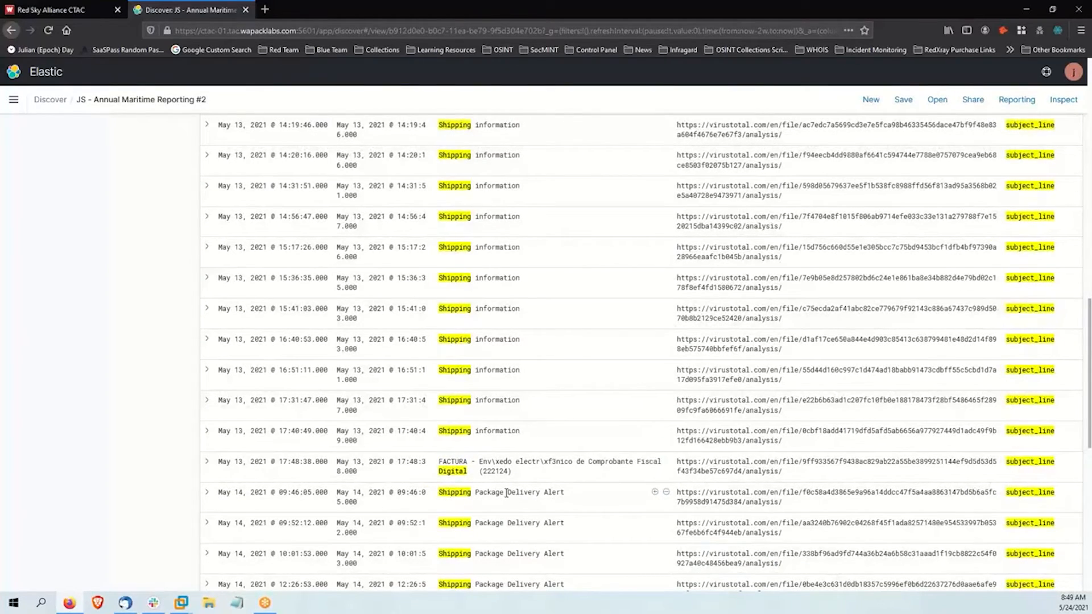
scroll(551, 492, down, 3)
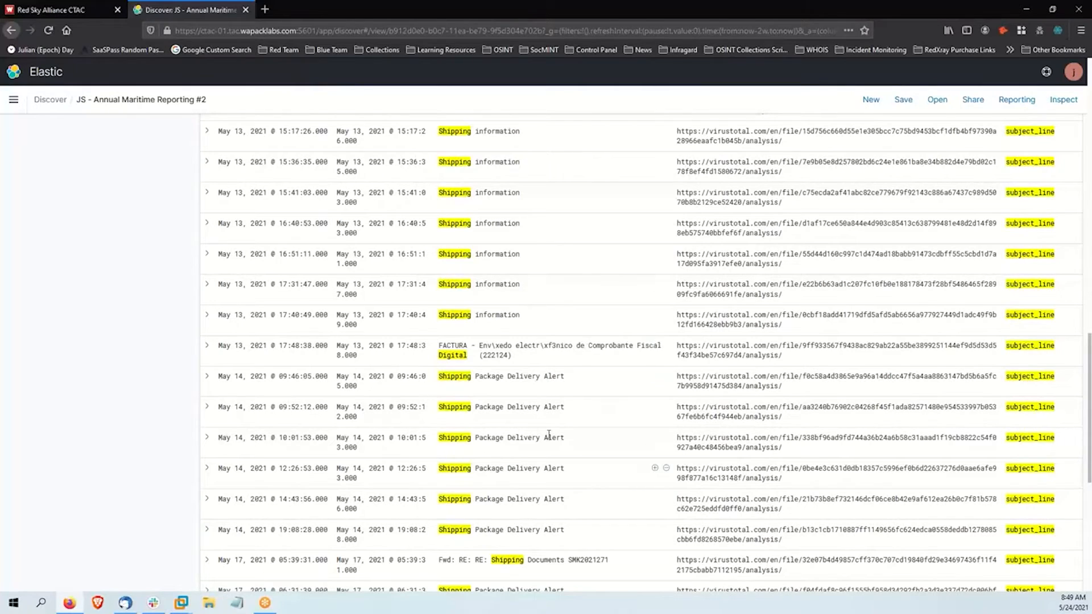
scroll(543, 437, up, 4)
scroll(529, 415, down, 3)
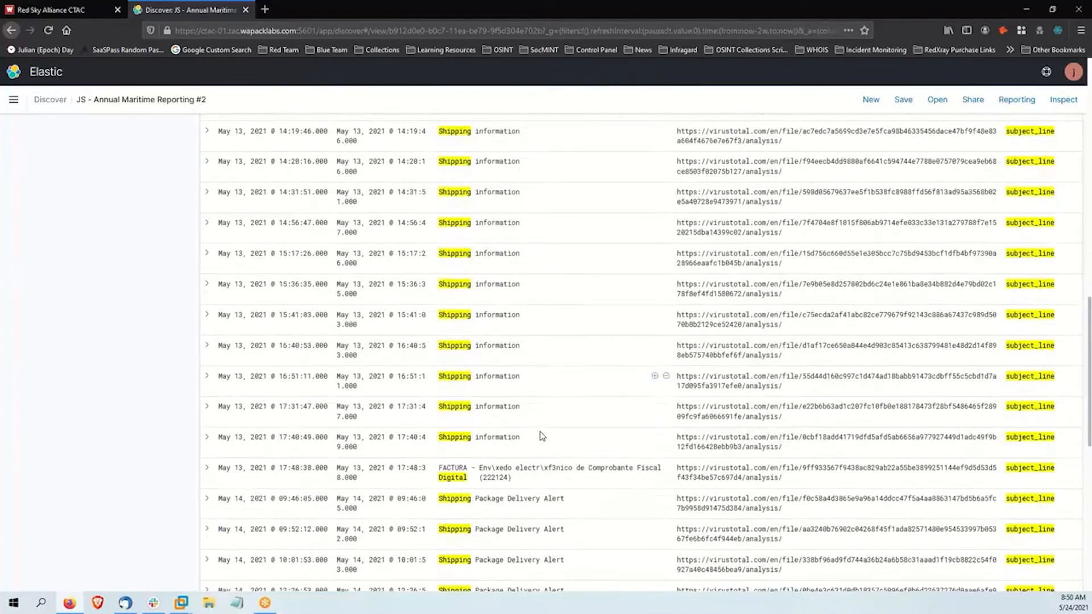
scroll(594, 447, down, 2)
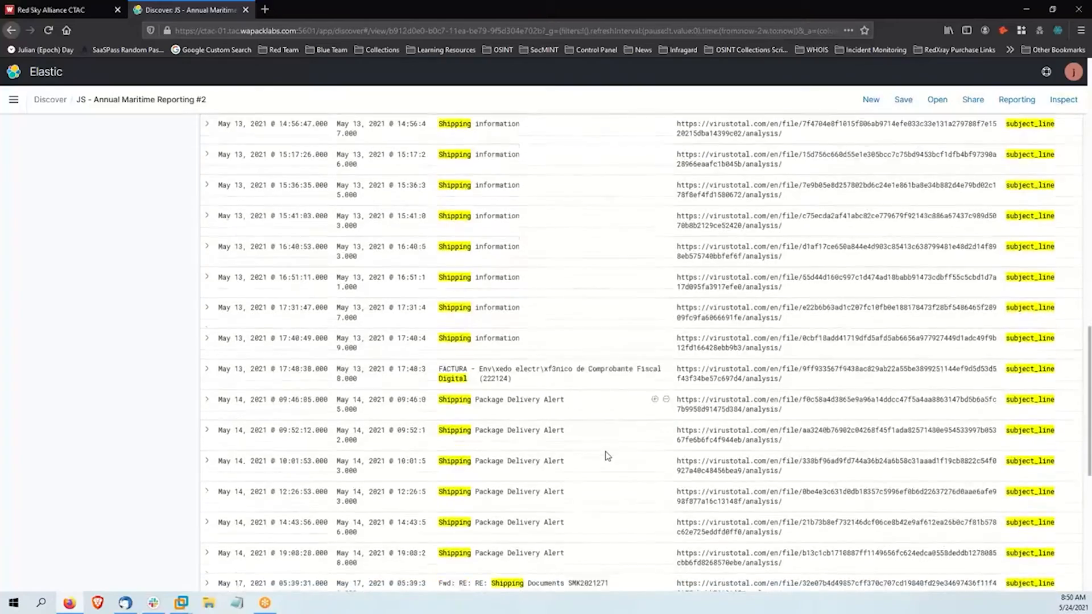
scroll(607, 451, down, 2)
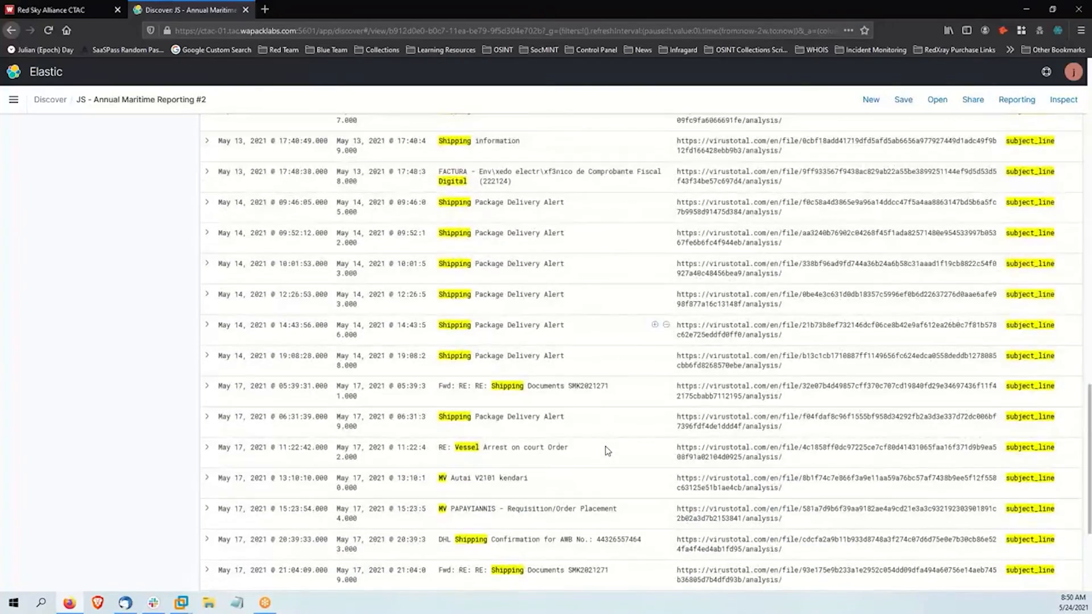
scroll(617, 478, down, 2)
scroll(617, 482, down, 2)
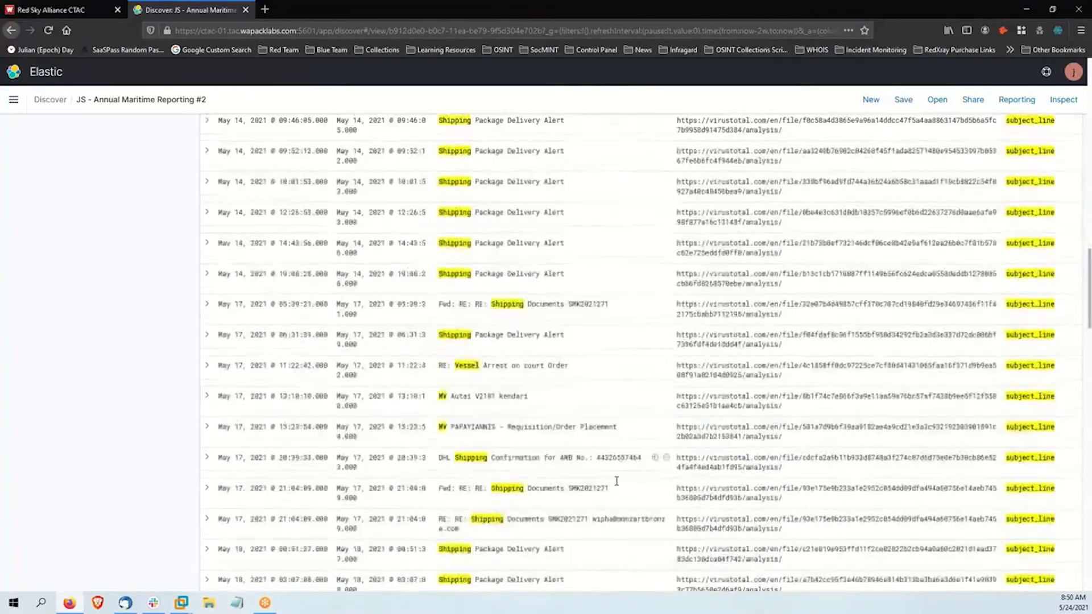
scroll(610, 483, down, 2)
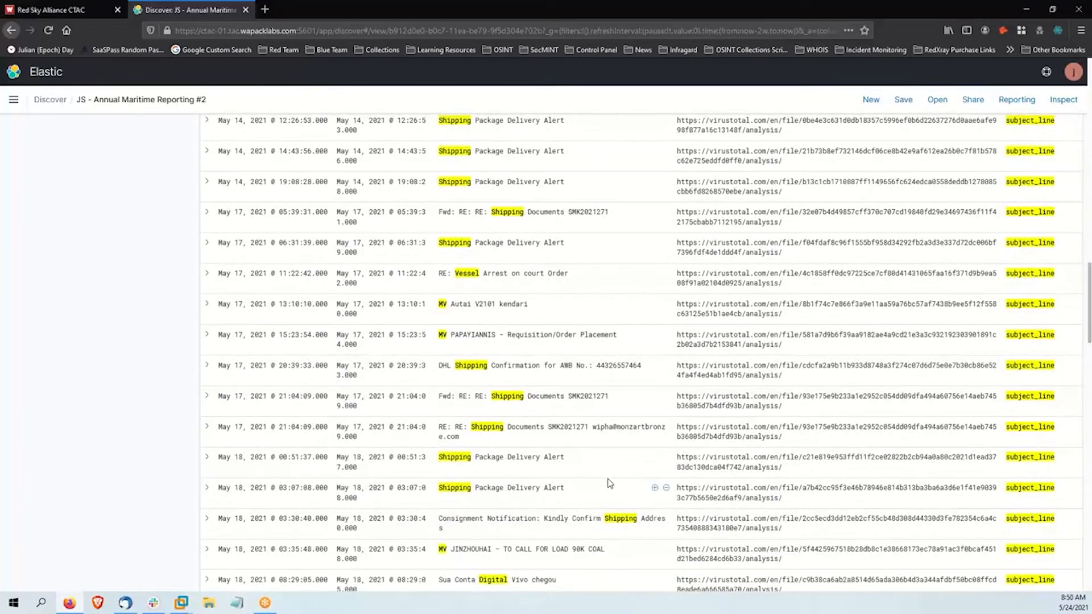
scroll(608, 484, up, 5)
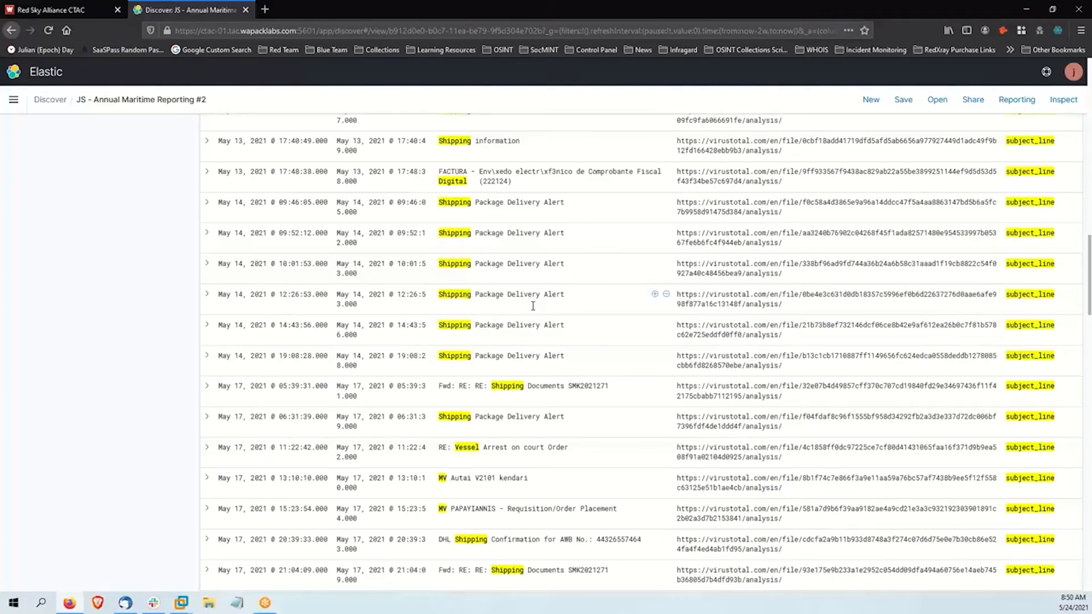
scroll(533, 306, up, 15)
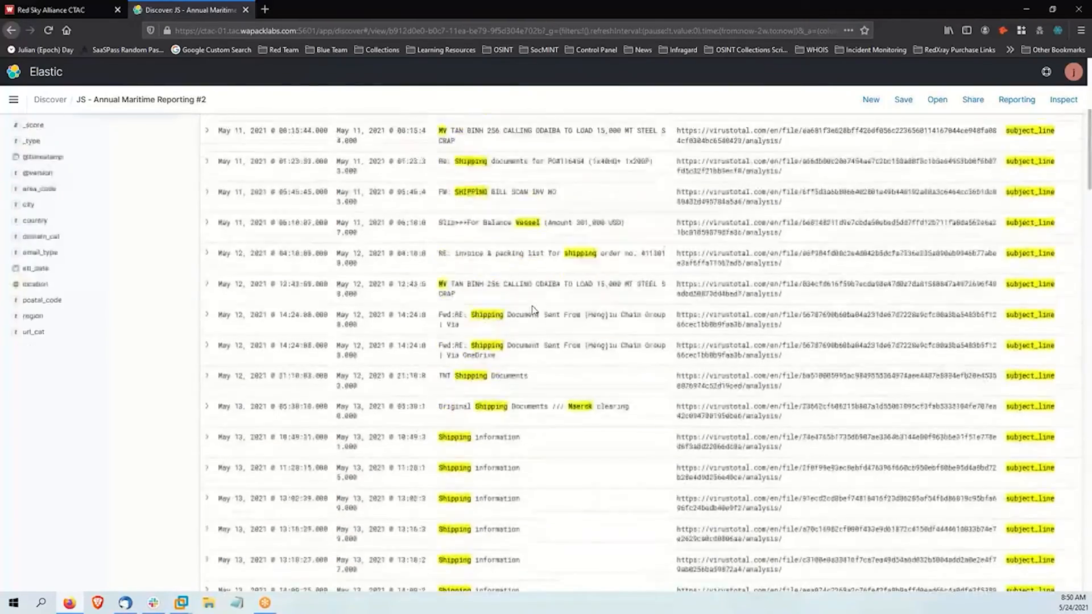
scroll(532, 310, up, 6)
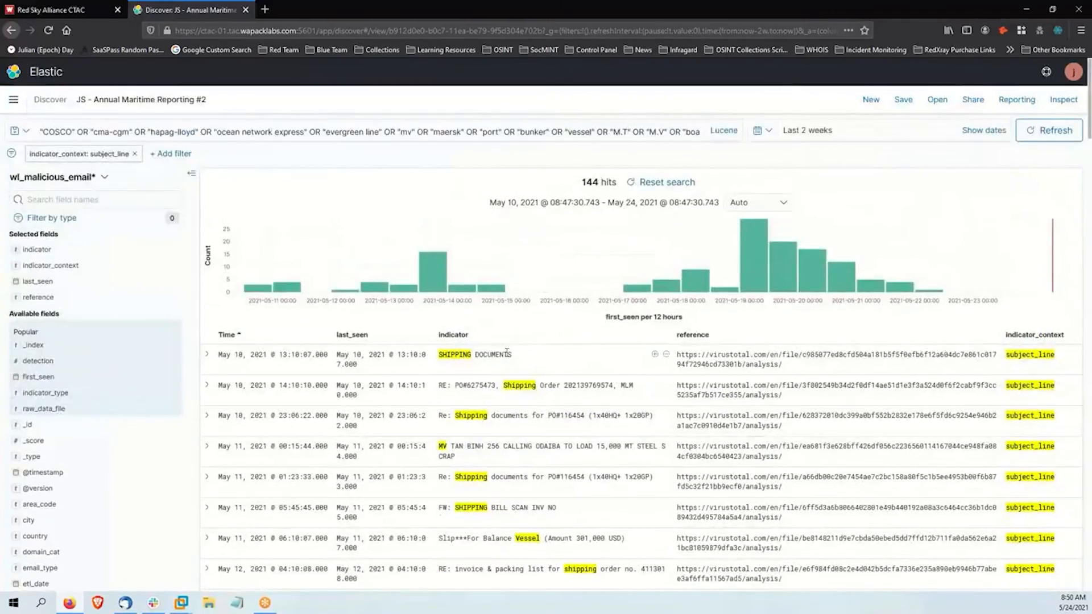